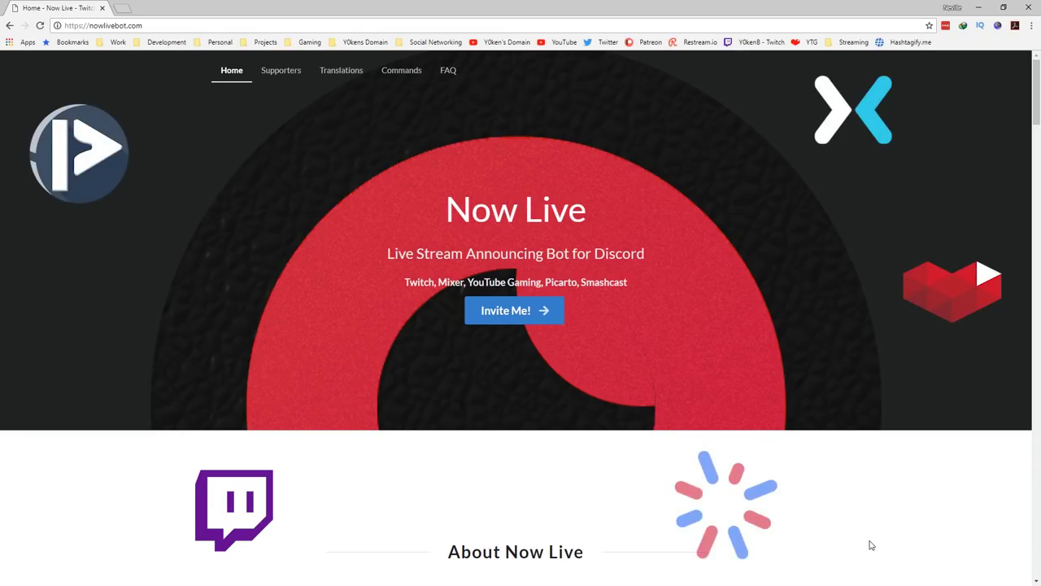
Step: Read the Now Live features, highlighting the offline-streamer, filtering and multi-language passages
{"action": "scroll", "coordinate": [861, 424], "scroll_direction": "down", "scroll_amount": 1}
{"action": "scroll", "coordinate": [861, 424], "scroll_direction": "down", "scroll_amount": 5}
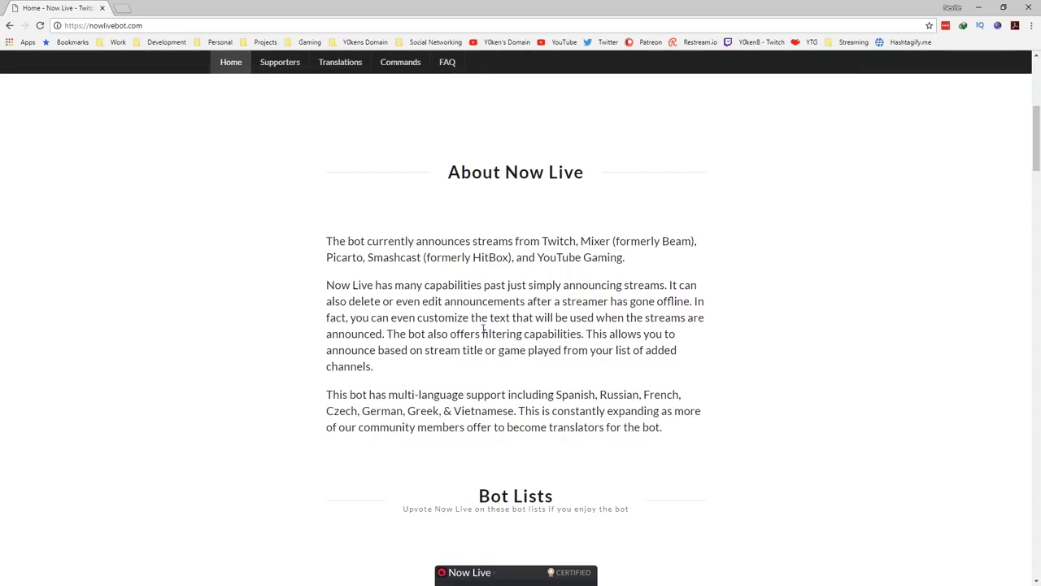
{"action": "left_click_drag", "start_coordinate": [563, 301], "coordinate": [631, 302]}
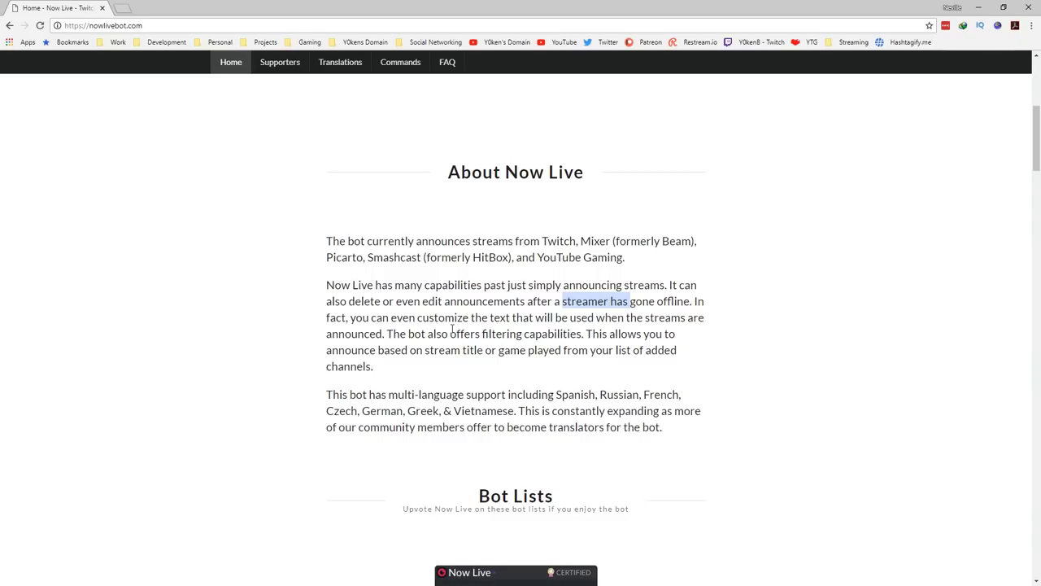
{"action": "left_click_drag", "start_coordinate": [478, 336], "coordinate": [579, 336]}
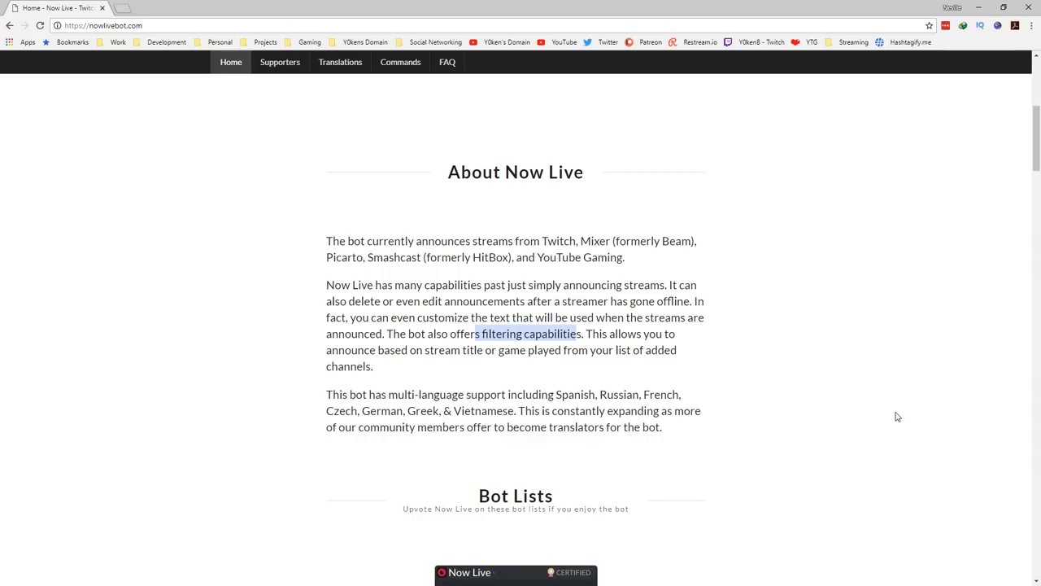
{"action": "left_click_drag", "start_coordinate": [327, 397], "coordinate": [689, 428]}
{"action": "left_click", "coordinate": [771, 441]}
{"action": "key", "text": "alt+Tab"}
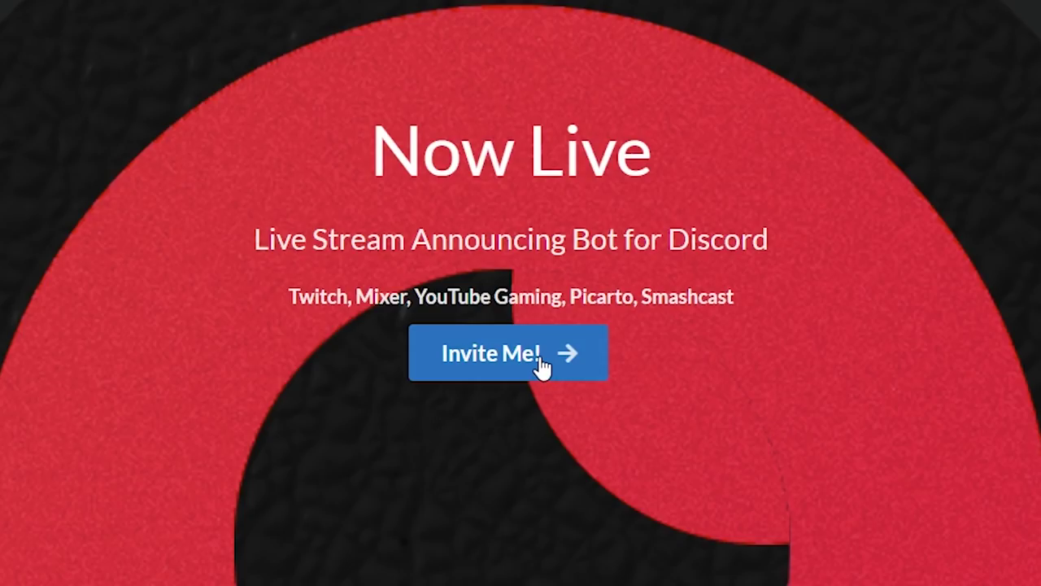
Step: Invite Now Live to Y0ken's Domain and authorize it, passing the reCAPTCHA check
{"action": "left_click", "coordinate": [539, 365]}
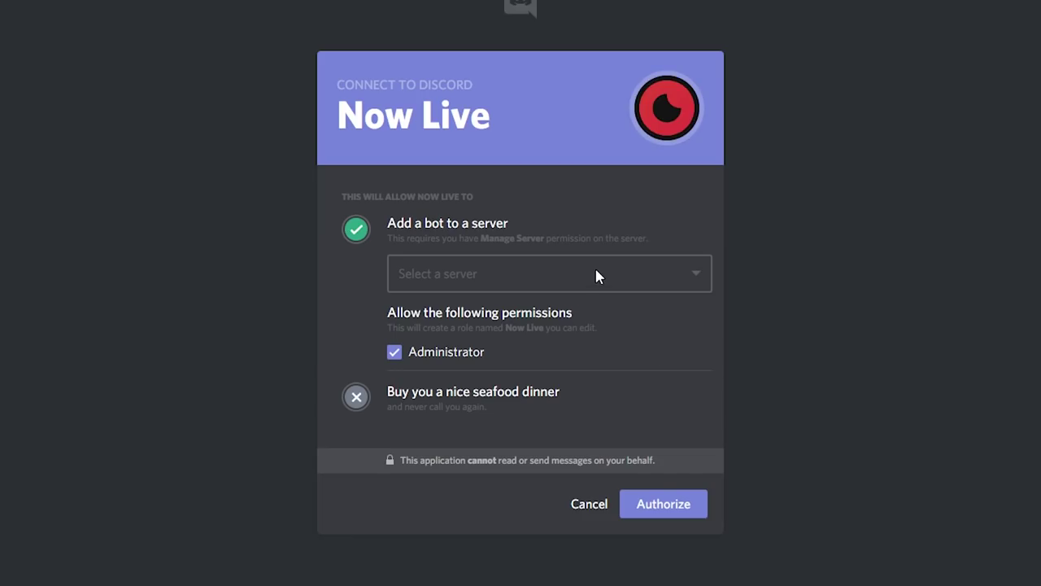
{"action": "left_click", "coordinate": [600, 274]}
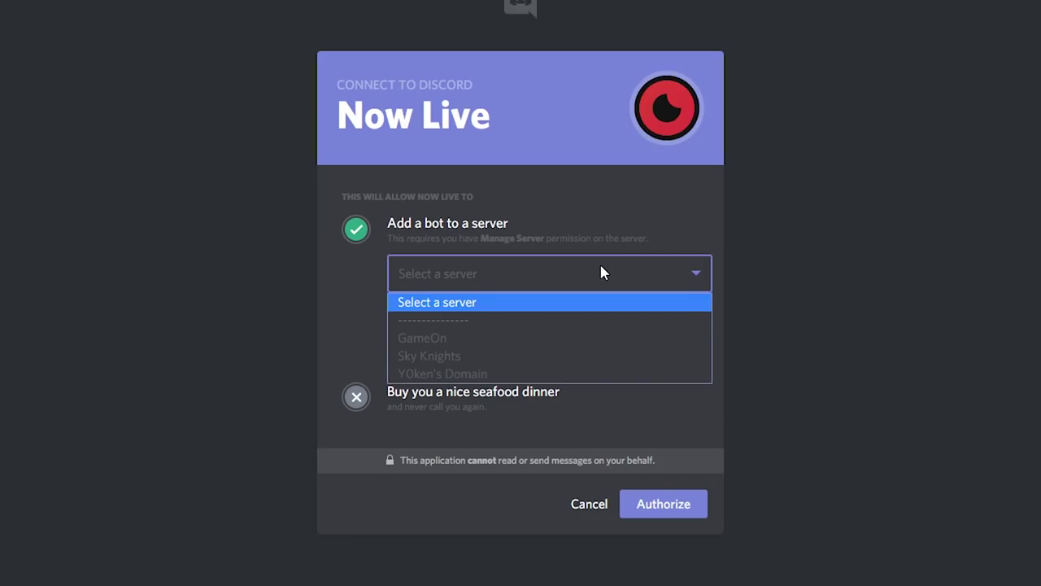
{"action": "left_click", "coordinate": [448, 374]}
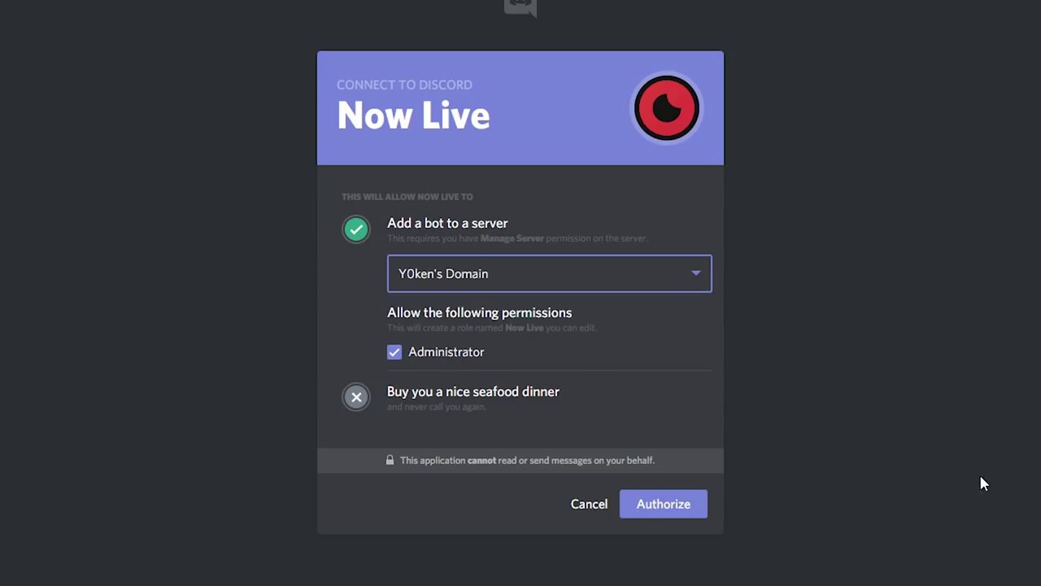
{"action": "left_click", "coordinate": [699, 508]}
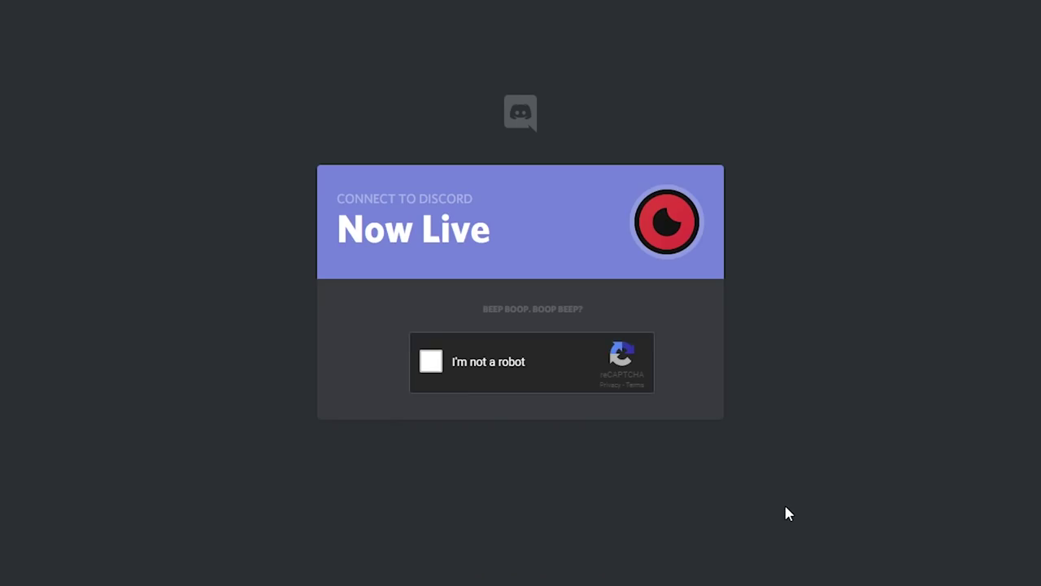
{"action": "left_click", "coordinate": [431, 361]}
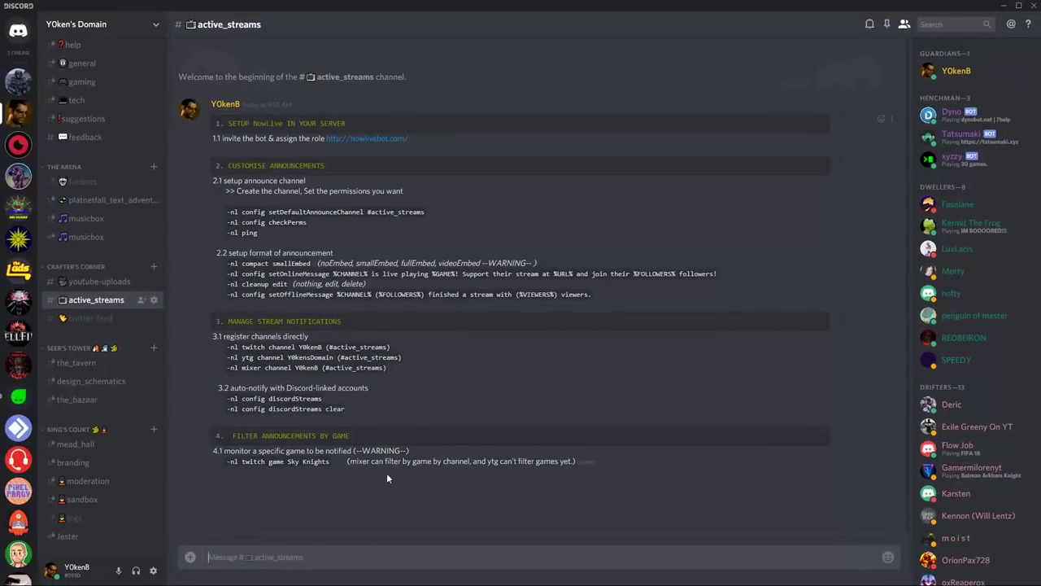
Step: Assign the Henchman role to Now Live, then open the active_streams channel settings
{"action": "scroll", "coordinate": [968, 366], "scroll_direction": "down", "scroll_amount": 5}
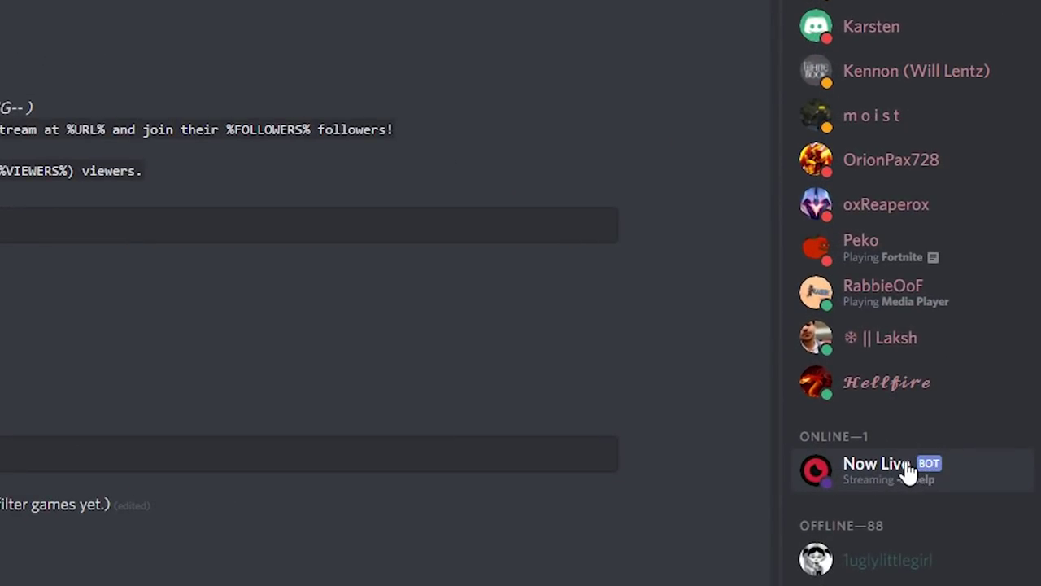
{"action": "right_click", "coordinate": [908, 473]}
{"action": "mouse_move", "coordinate": [789, 438]}
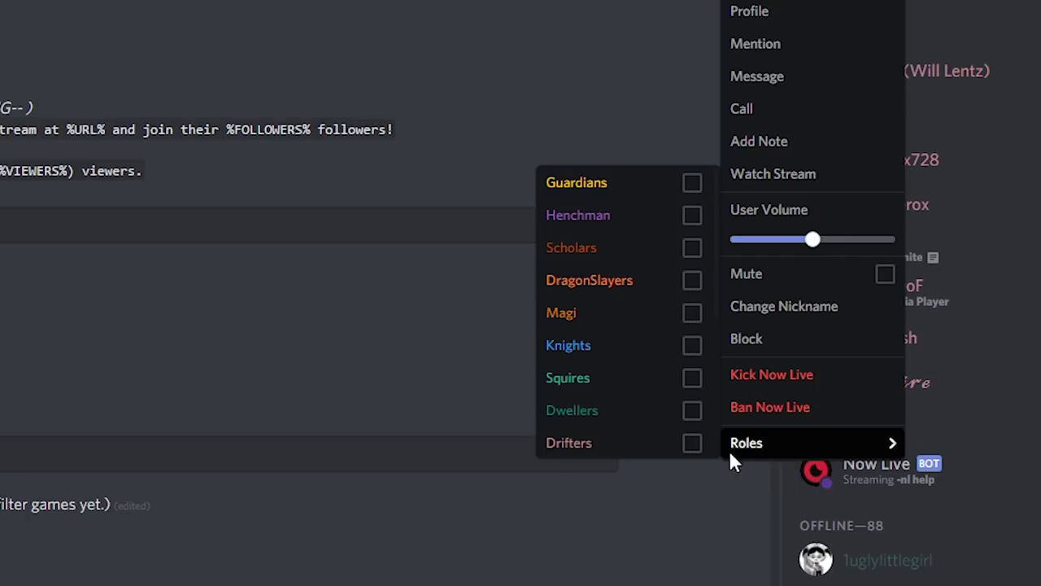
{"action": "left_click", "coordinate": [692, 214]}
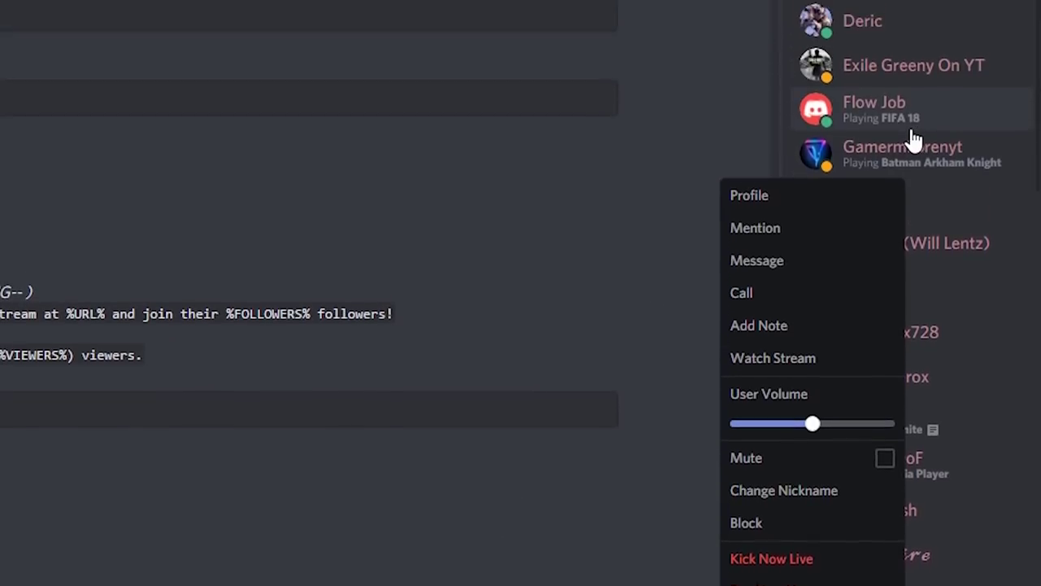
{"action": "left_click", "coordinate": [613, 157]}
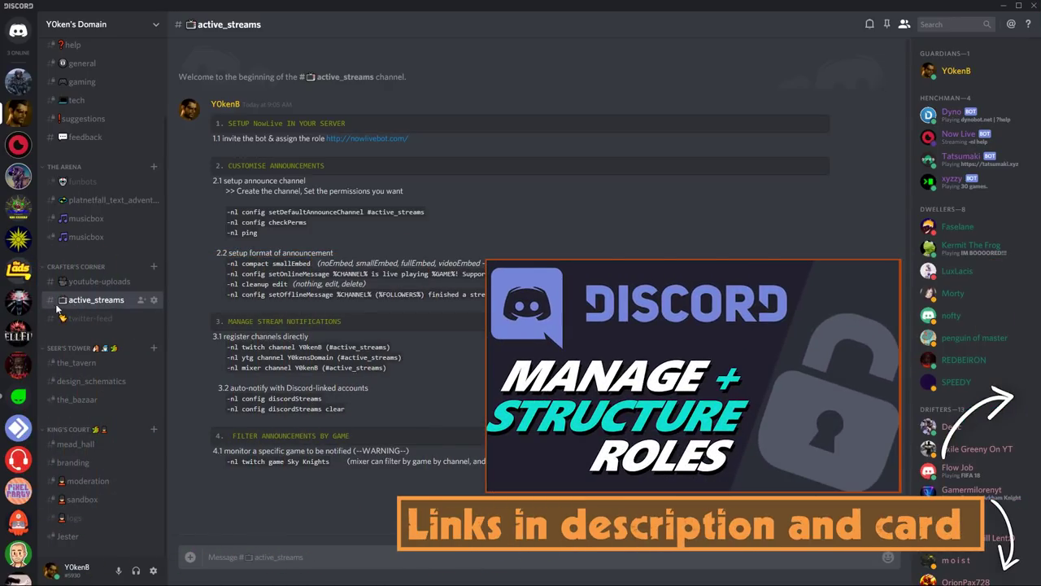
{"action": "left_click", "coordinate": [155, 301]}
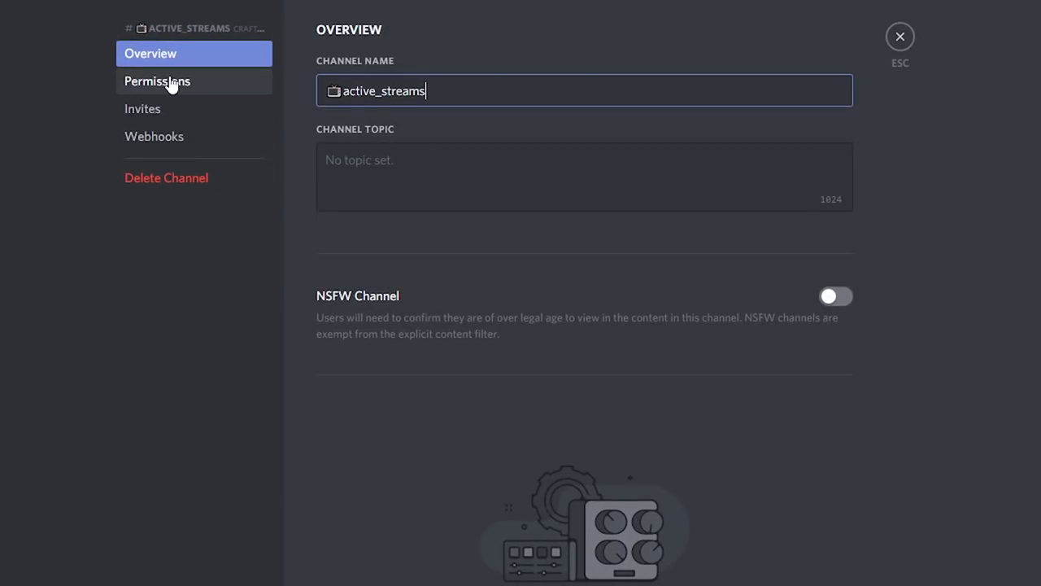
Step: Review the Henchman role's permissions on the channel's Permissions page
{"action": "left_click", "coordinate": [166, 82]}
{"action": "left_click", "coordinate": [330, 171]}
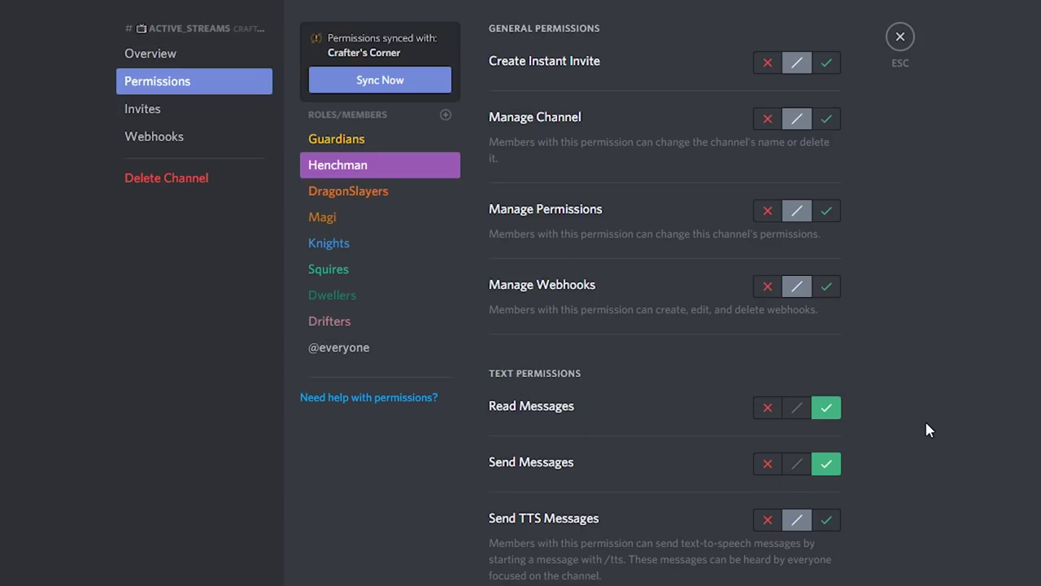
{"action": "scroll", "coordinate": [899, 464], "scroll_direction": "down", "scroll_amount": 1}
{"action": "scroll", "coordinate": [898, 465], "scroll_direction": "down", "scroll_amount": 3}
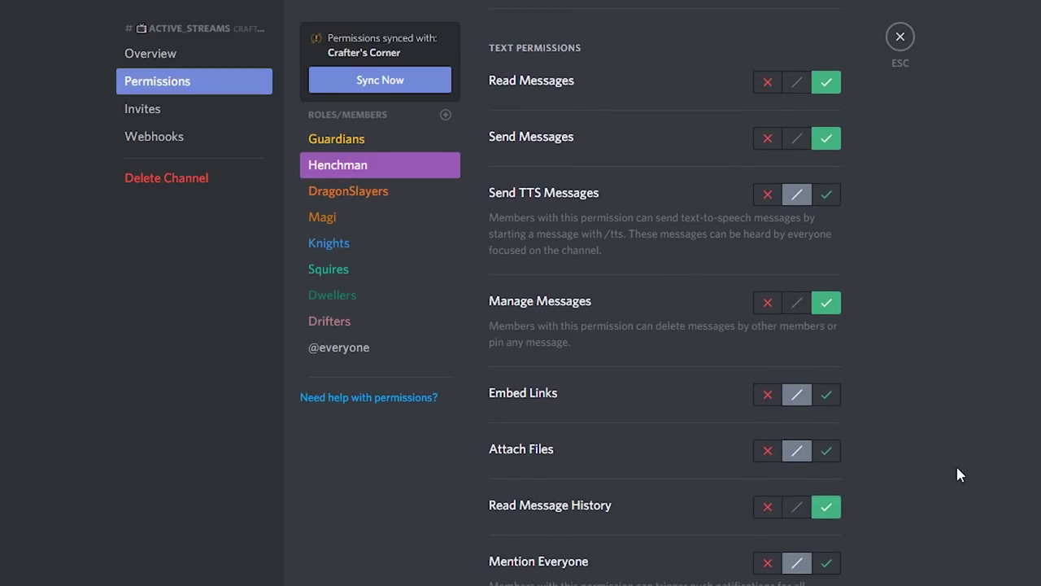
{"action": "scroll", "coordinate": [936, 488], "scroll_direction": "up", "scroll_amount": 4}
{"action": "scroll", "coordinate": [895, 448], "scroll_direction": "down", "scroll_amount": 1}
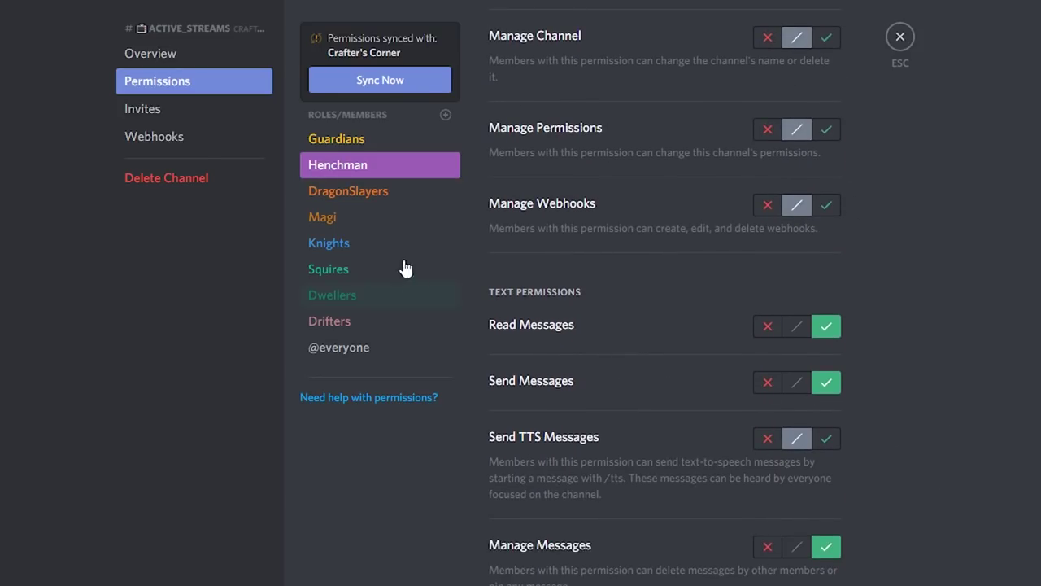
Step: Check the Knights, Squires, Dwellers, Drifters, Magi and DragonSlayers permissions, then exit settings
{"action": "left_click", "coordinate": [358, 243]}
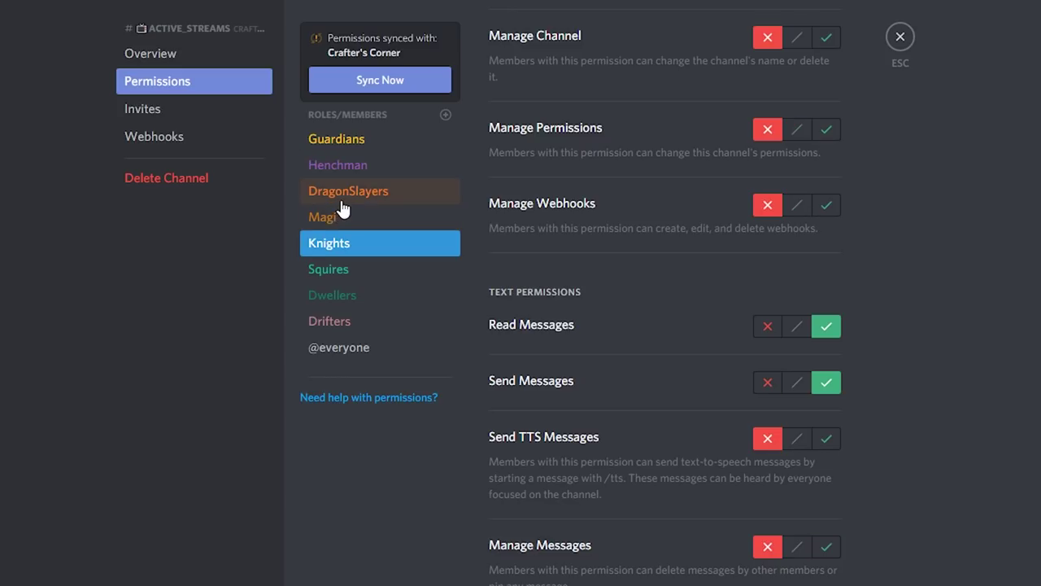
{"action": "left_click", "coordinate": [347, 275]}
{"action": "left_click", "coordinate": [350, 294]}
{"action": "left_click", "coordinate": [352, 321]}
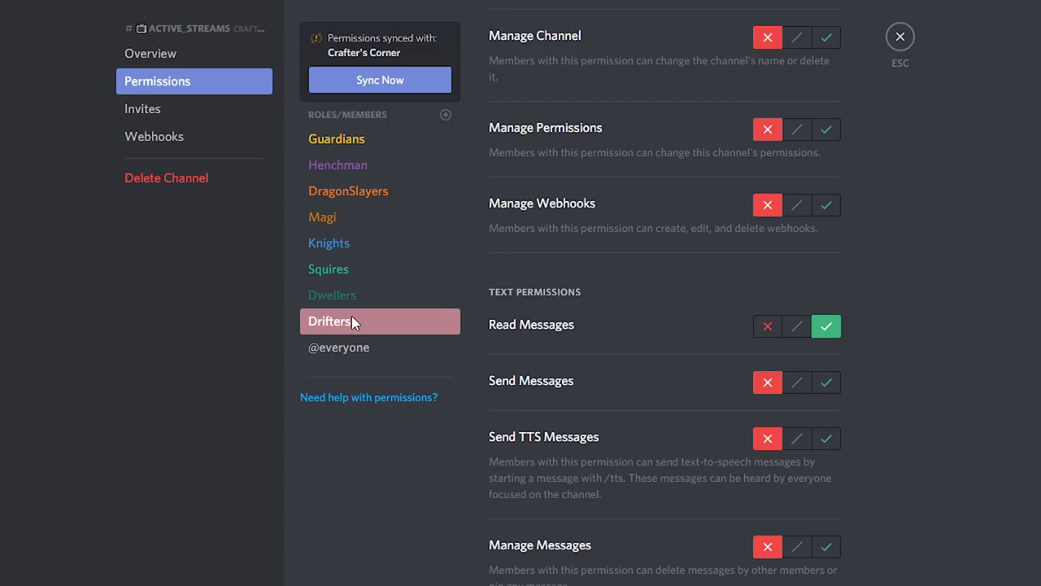
{"action": "left_click", "coordinate": [336, 248]}
{"action": "left_click", "coordinate": [326, 218]}
{"action": "left_click", "coordinate": [357, 195]}
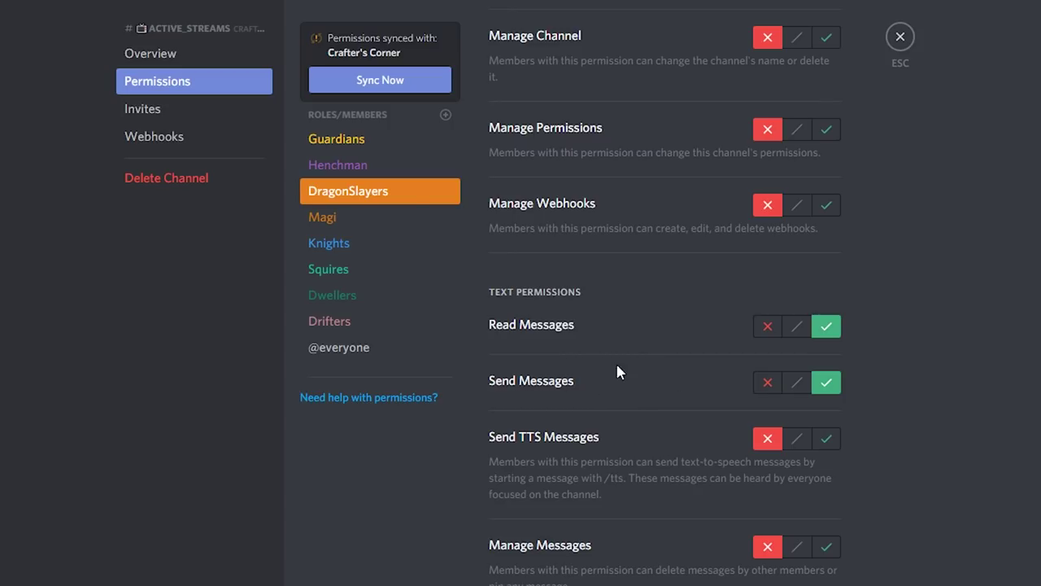
{"action": "left_click", "coordinate": [901, 39]}
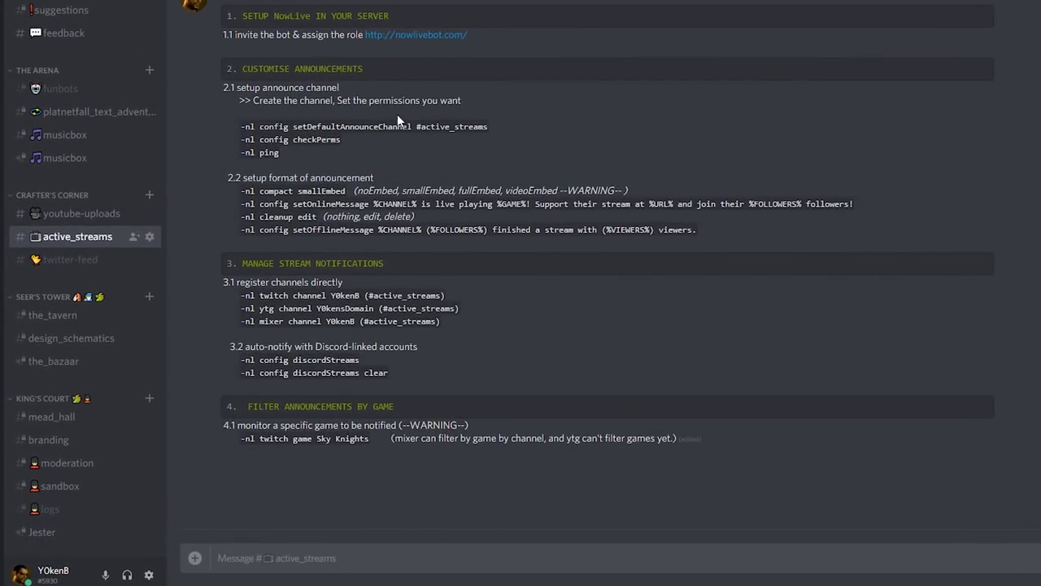
Step: Send '-nl config setDefaultAnnounceChannel #active_streams' with a proper channel mention
{"action": "left_click_drag", "start_coordinate": [240, 127], "coordinate": [508, 127]}
{"action": "key", "text": "ctrl+c"}
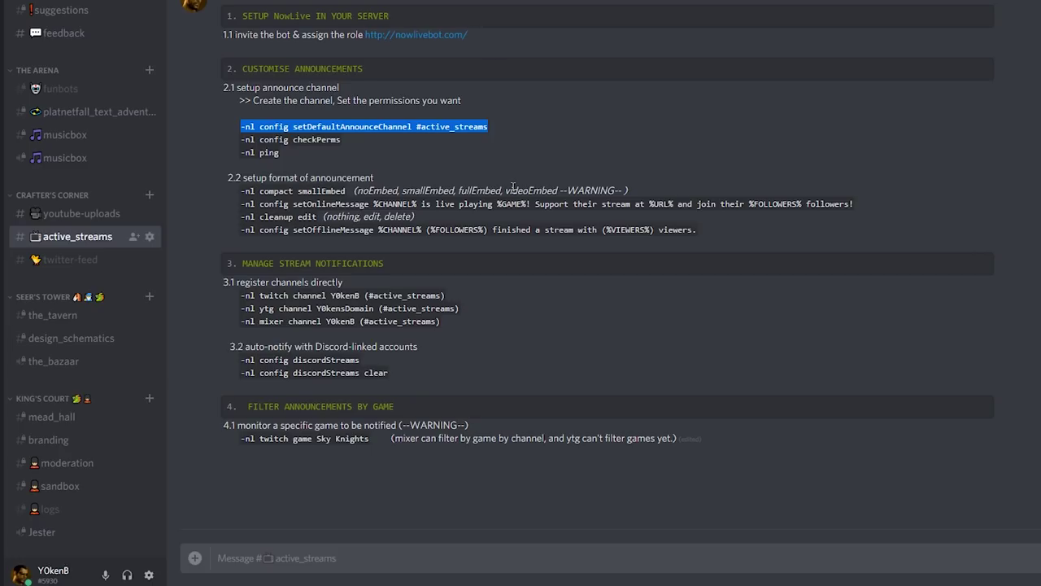
{"action": "left_click", "coordinate": [278, 555]}
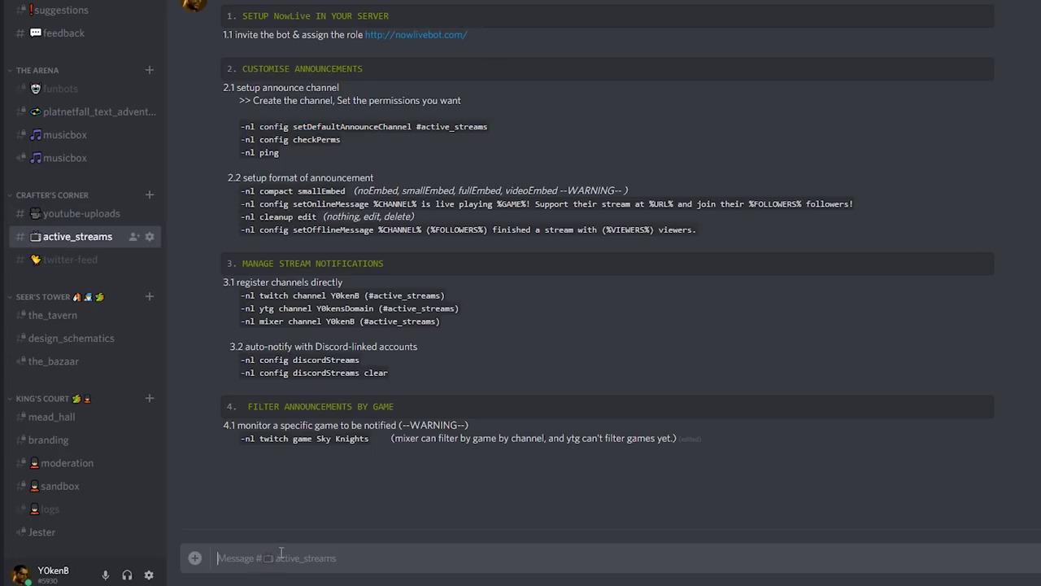
{"action": "key", "text": "ctrl+v"}
{"action": "double_click", "coordinate": [457, 563]}
{"action": "left_click", "coordinate": [456, 563]}
{"action": "key", "text": "Tab"}
{"action": "key", "text": "Return"}
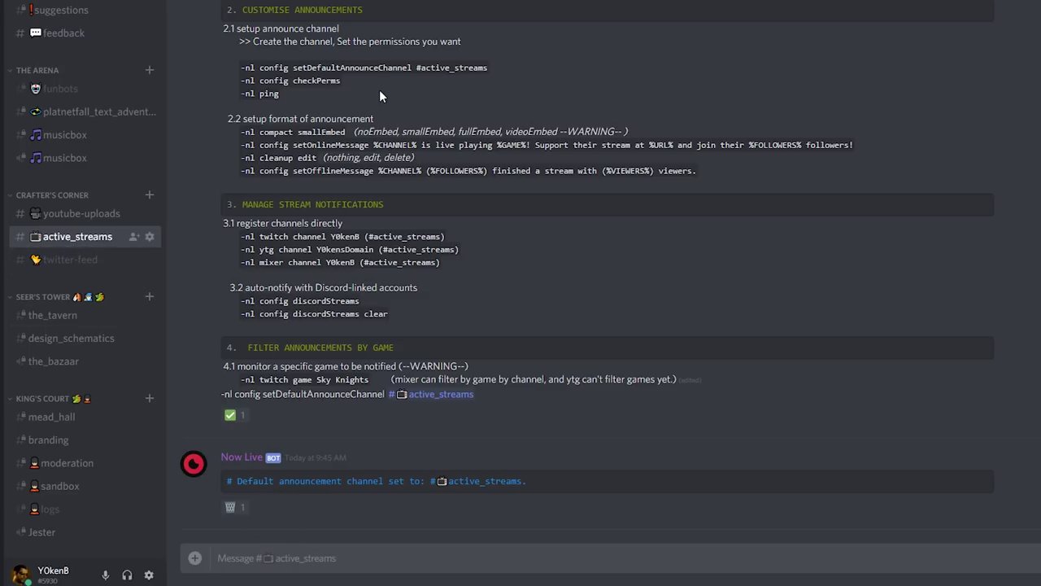
Step: Send '-nl config checkPerms' so the bot verifies its channel permissions
{"action": "left_click_drag", "start_coordinate": [242, 79], "coordinate": [343, 78]}
{"action": "key", "text": "ctrl+c"}
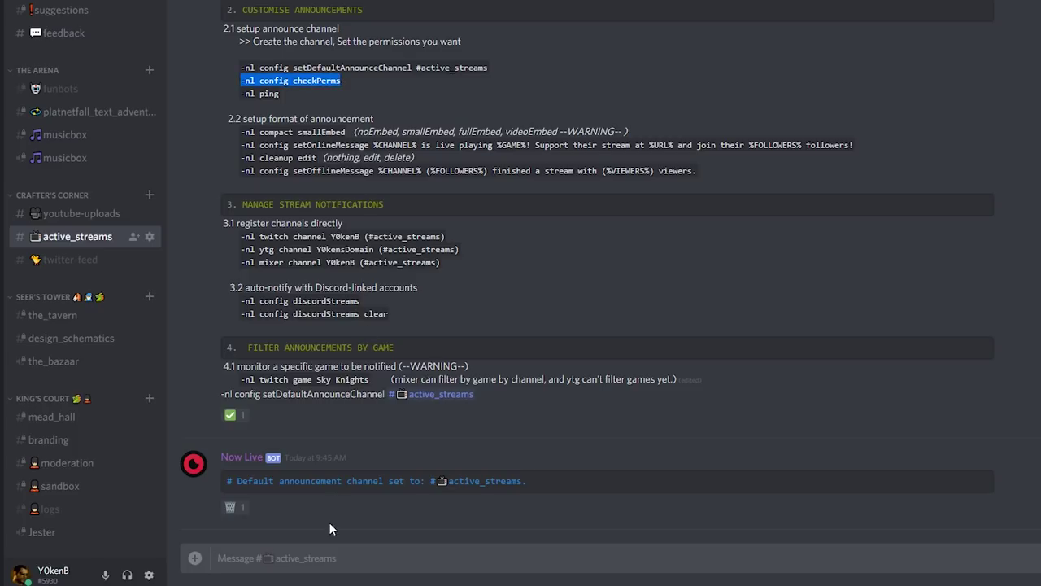
{"action": "left_click", "coordinate": [410, 558]}
{"action": "key", "text": "ctrl+v"}
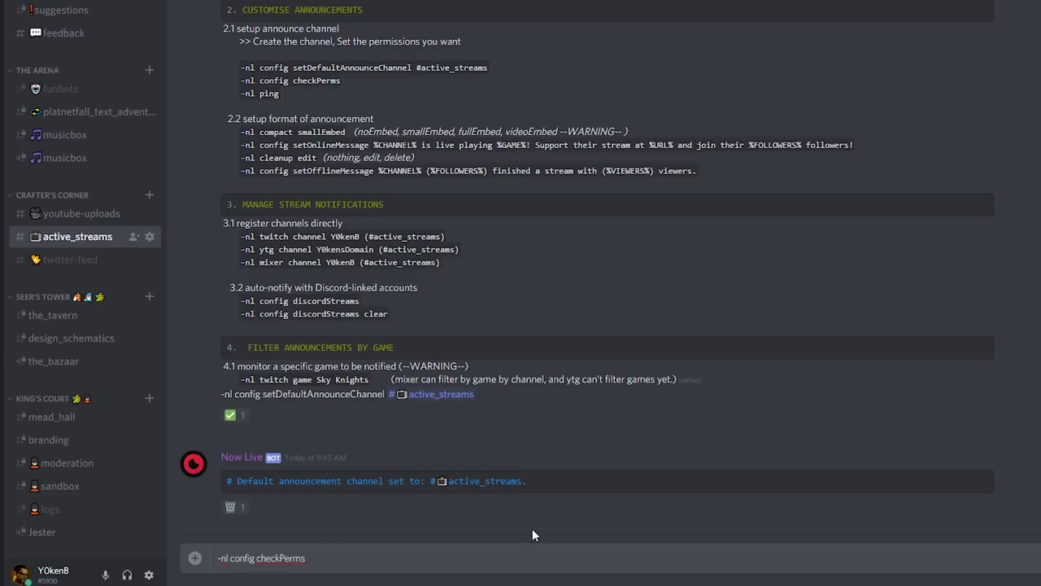
{"action": "key", "text": "Return"}
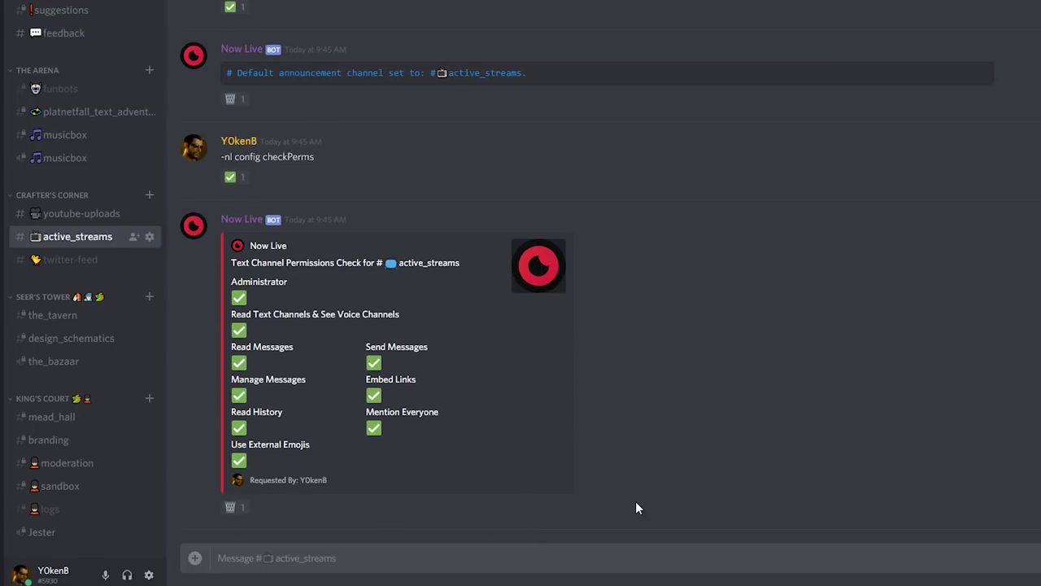
{"action": "scroll", "coordinate": [637, 383], "scroll_direction": "up", "scroll_amount": 5}
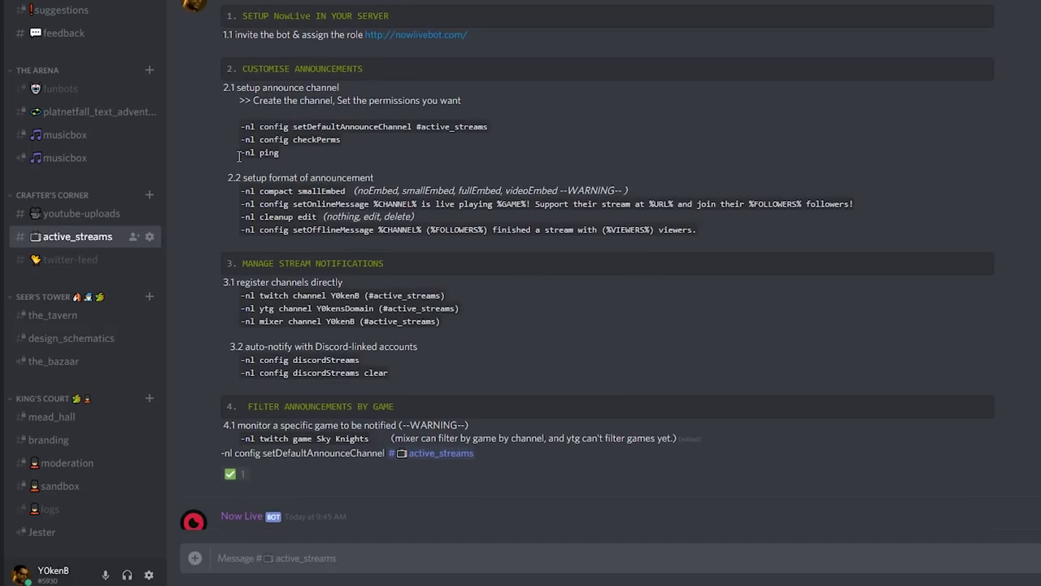
Step: Send '-nl ping' in active_streams and check the bot's ping-pong reply
{"action": "left_click_drag", "start_coordinate": [241, 152], "coordinate": [283, 153]}
{"action": "scroll", "coordinate": [499, 528], "scroll_direction": "down", "scroll_amount": 5}
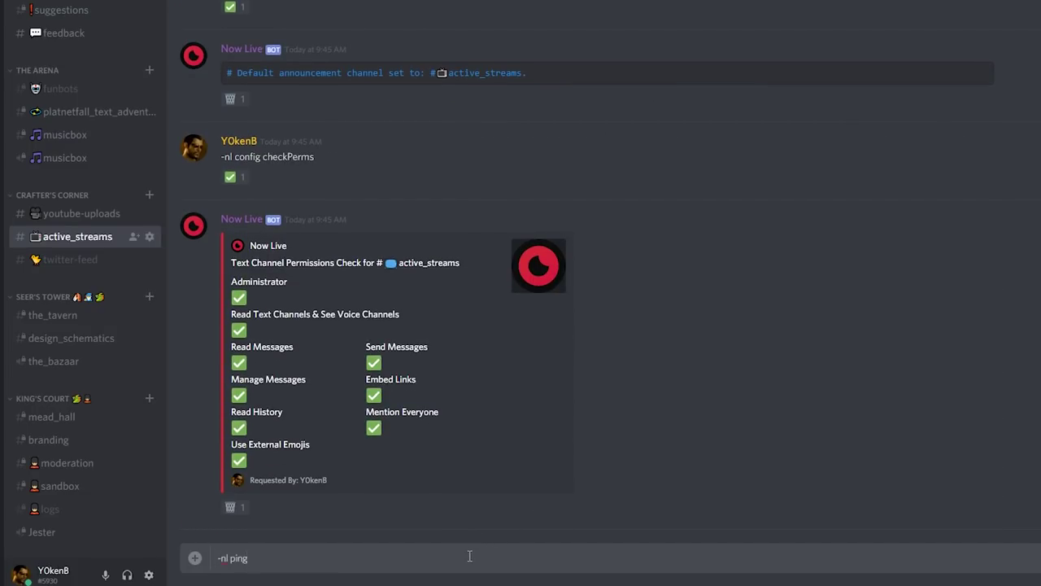
{"action": "key", "text": "Return"}
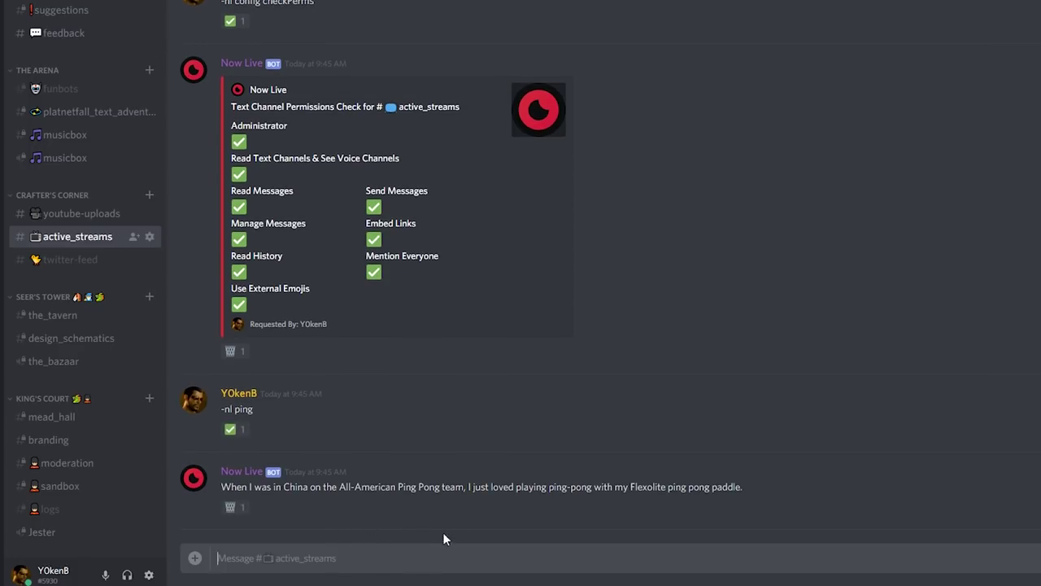
{"action": "scroll", "coordinate": [685, 298], "scroll_direction": "up", "scroll_amount": 8}
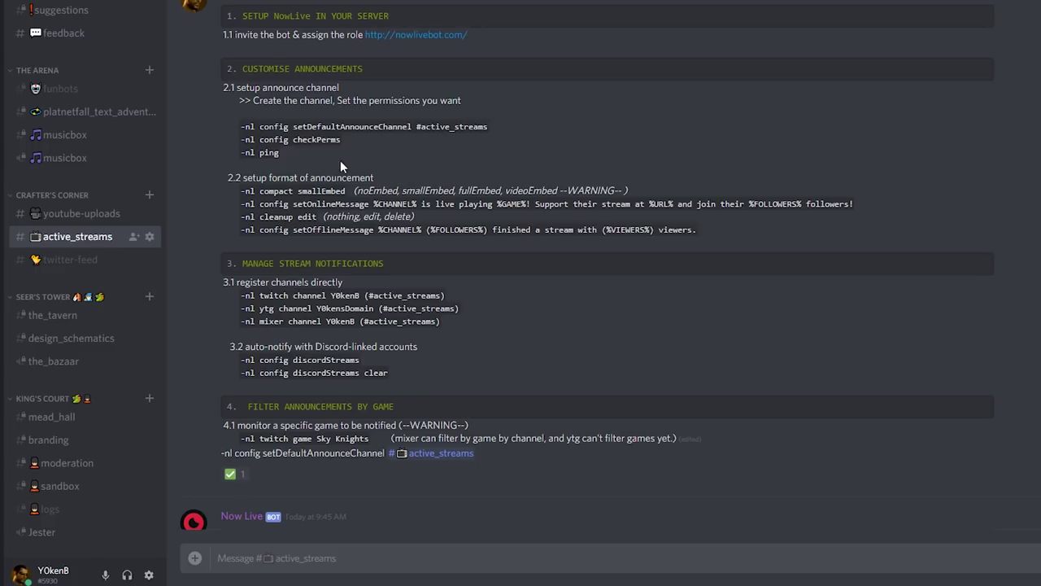
Step: Send '-nl compact smallEmbed' to switch announcements to the small embed style
{"action": "left_click_drag", "start_coordinate": [232, 192], "coordinate": [345, 191]}
{"action": "left_click", "coordinate": [318, 558]}
{"action": "key", "text": "ctrl+v"}
{"action": "key", "text": "Return"}
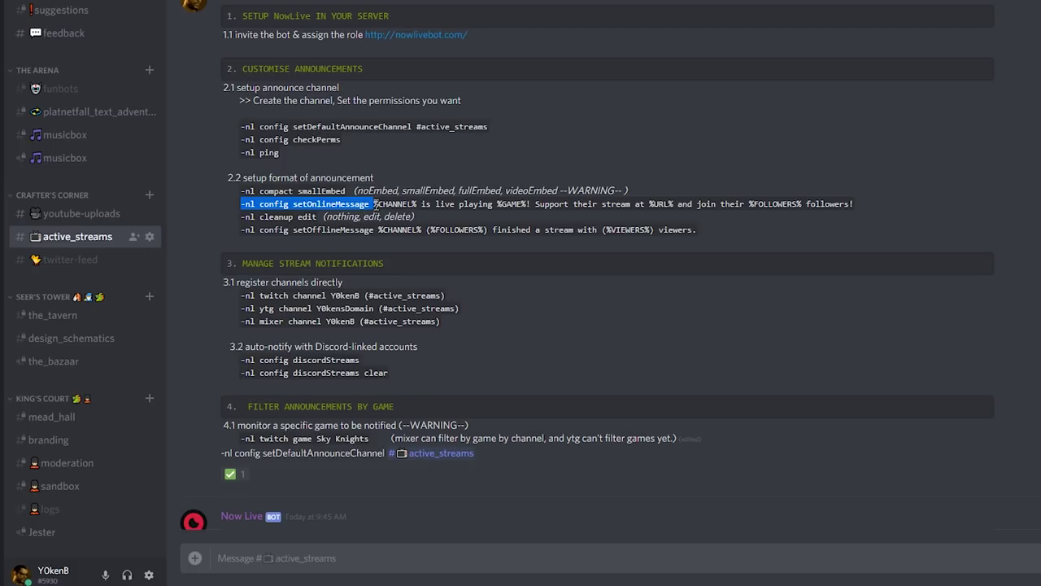
Step: Select the setOnlineMessage template line, picking out its FOLLOWERS placeholder
{"action": "left_click_drag", "start_coordinate": [372, 203], "coordinate": [862, 200]}
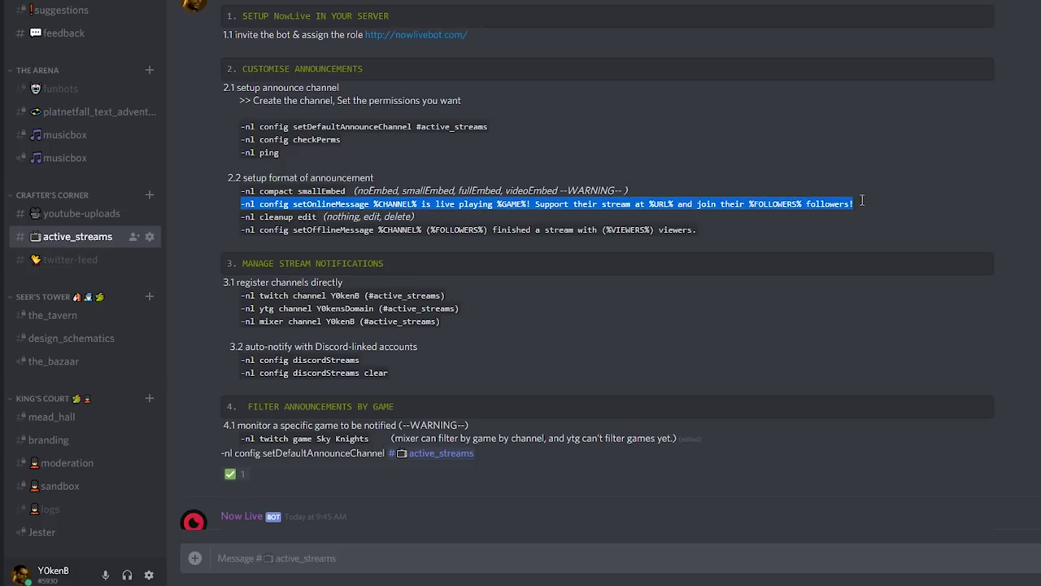
{"action": "double_click", "coordinate": [775, 204]}
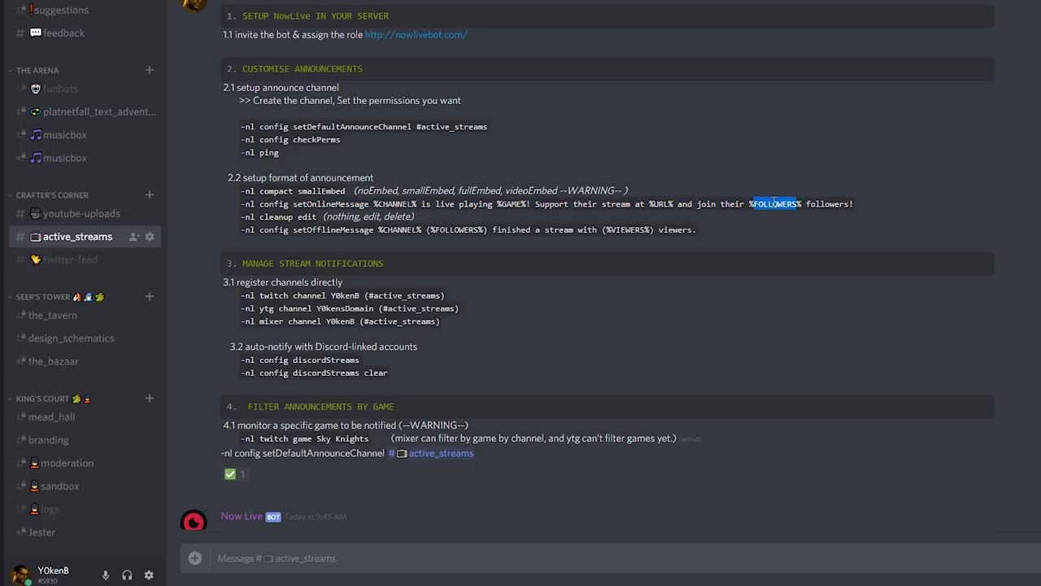
{"action": "left_click", "coordinate": [854, 204]}
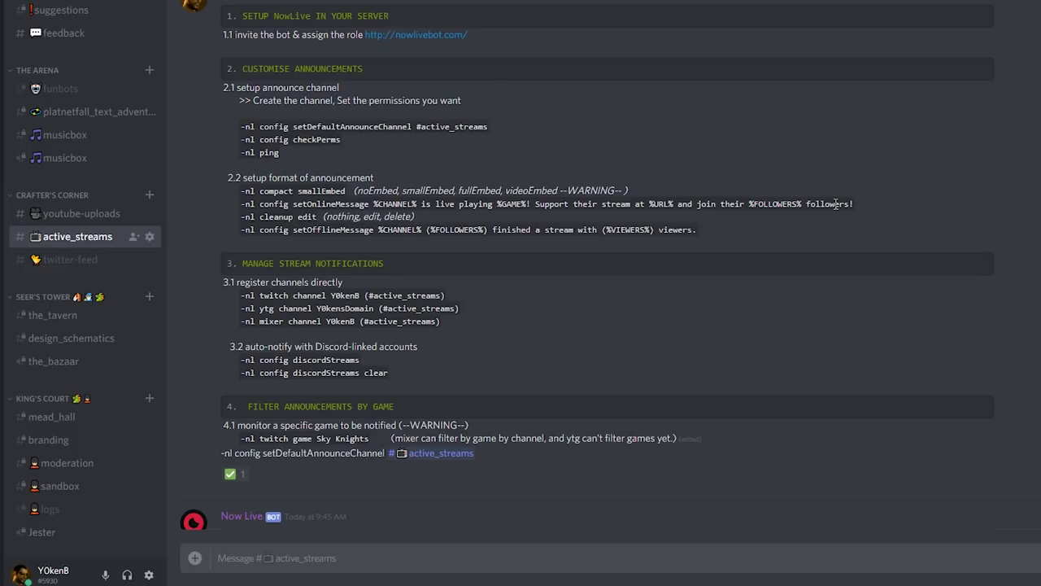